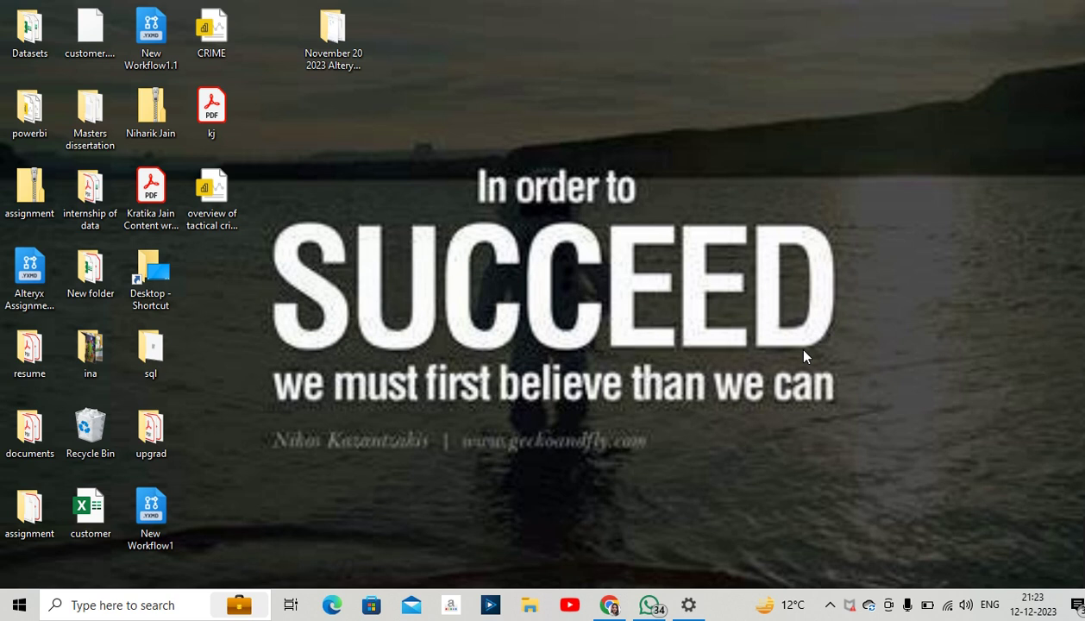
# Search Yahoo for 'WIX' in the Chrome browser.
pyautogui.click(608, 604)
pyautogui.write('WI')
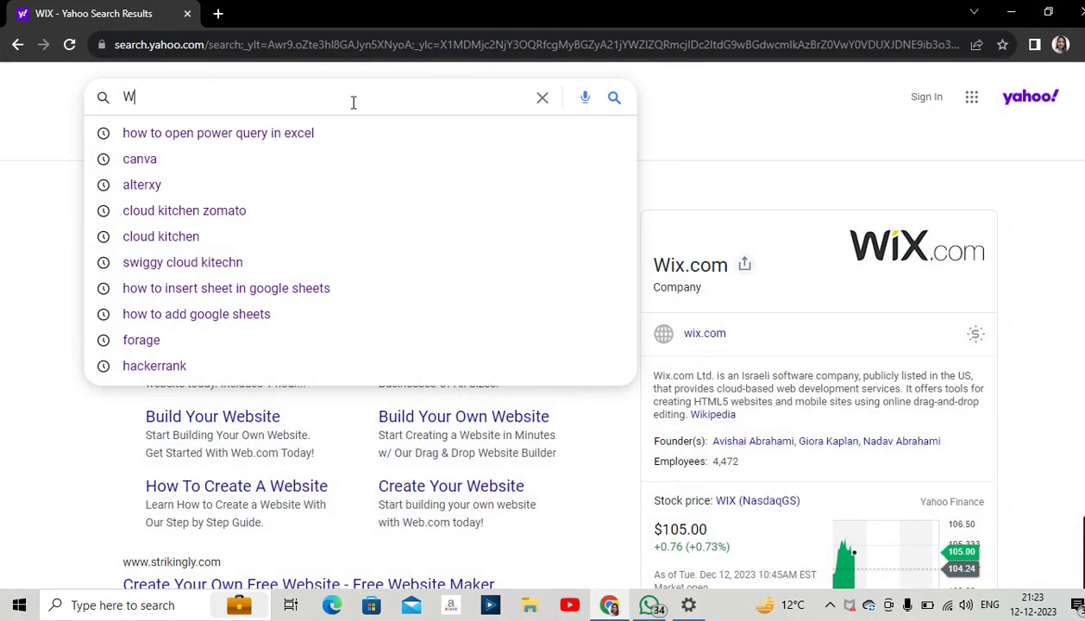
pyautogui.write('X')
pyautogui.press('Return')
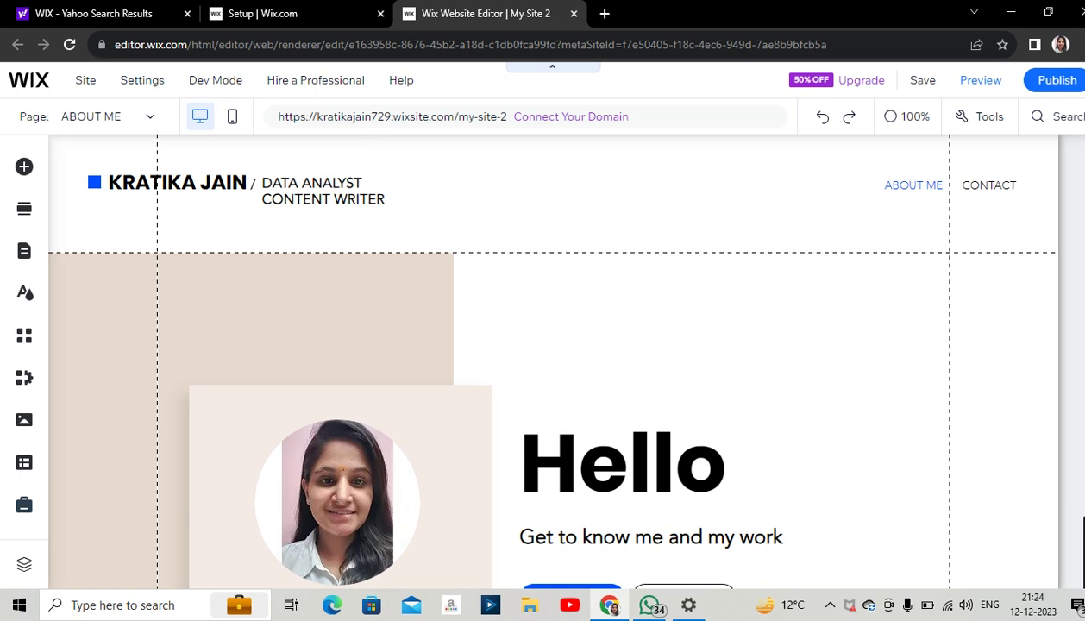
pyautogui.scroll(-1, 552, 362)
pyautogui.scroll(-2, 552, 362)
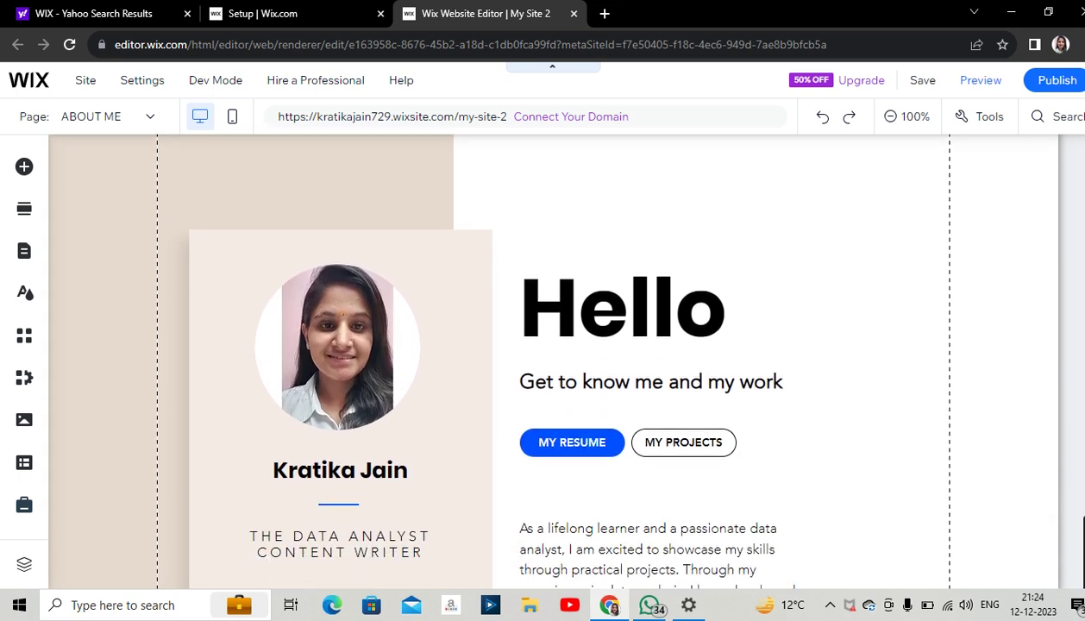
pyautogui.scroll(-1, 552, 362)
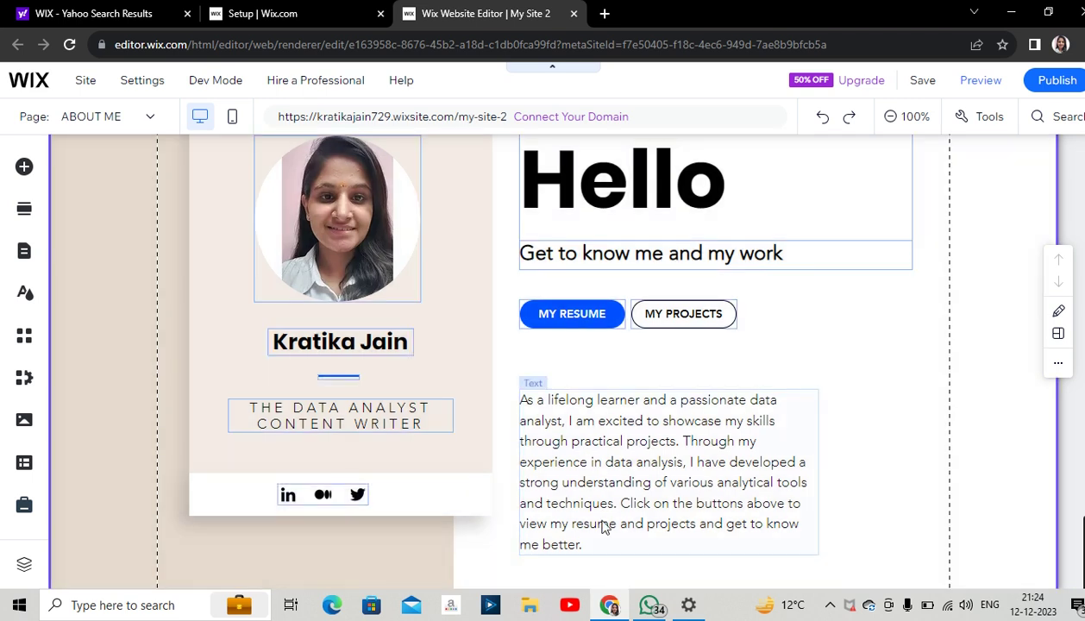
pyautogui.click(596, 547)
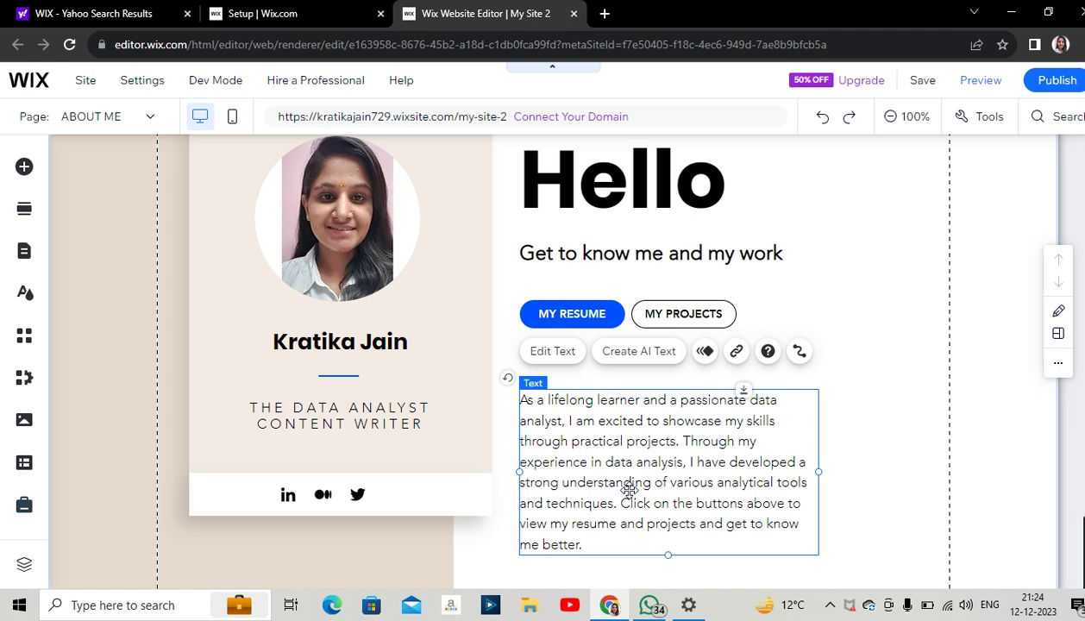
# Link the MY RESUME button to the resume PDF document.
pyautogui.click(573, 317)
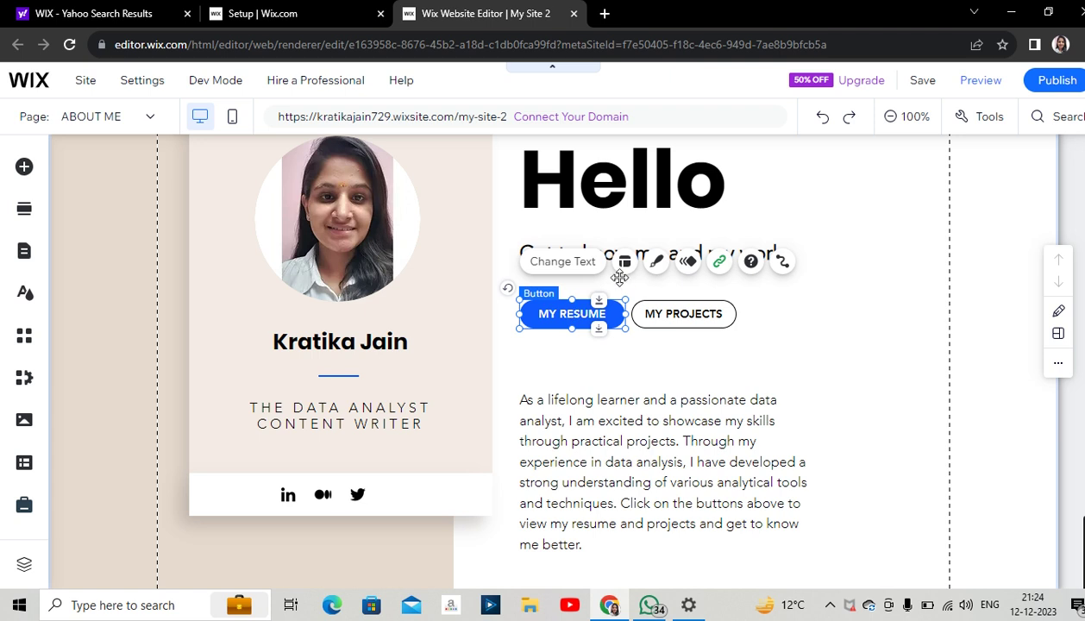
pyautogui.click(717, 263)
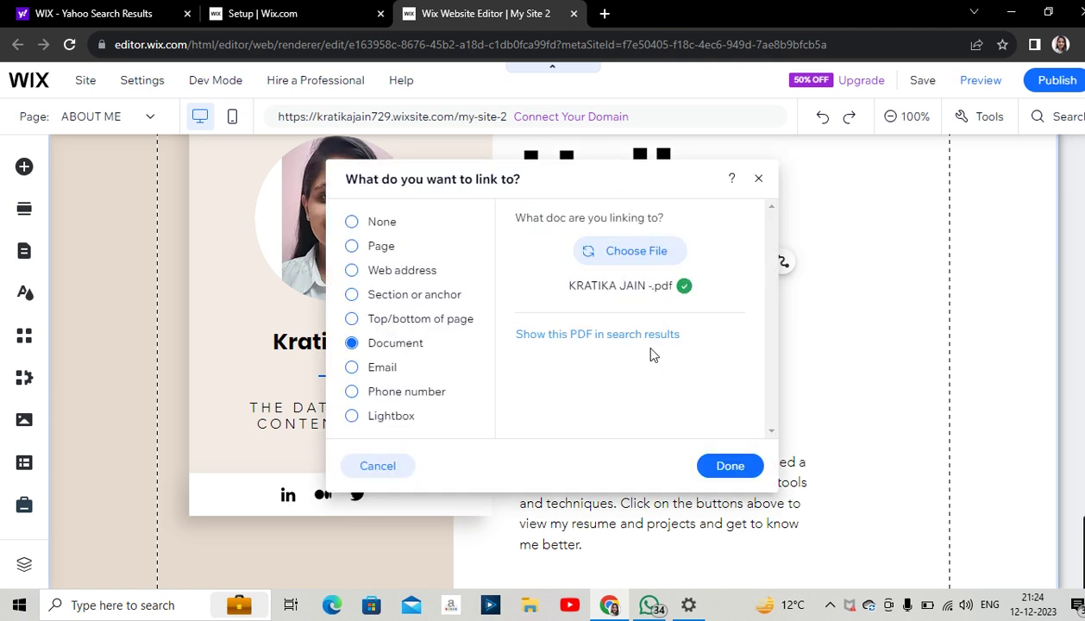
pyautogui.click(730, 467)
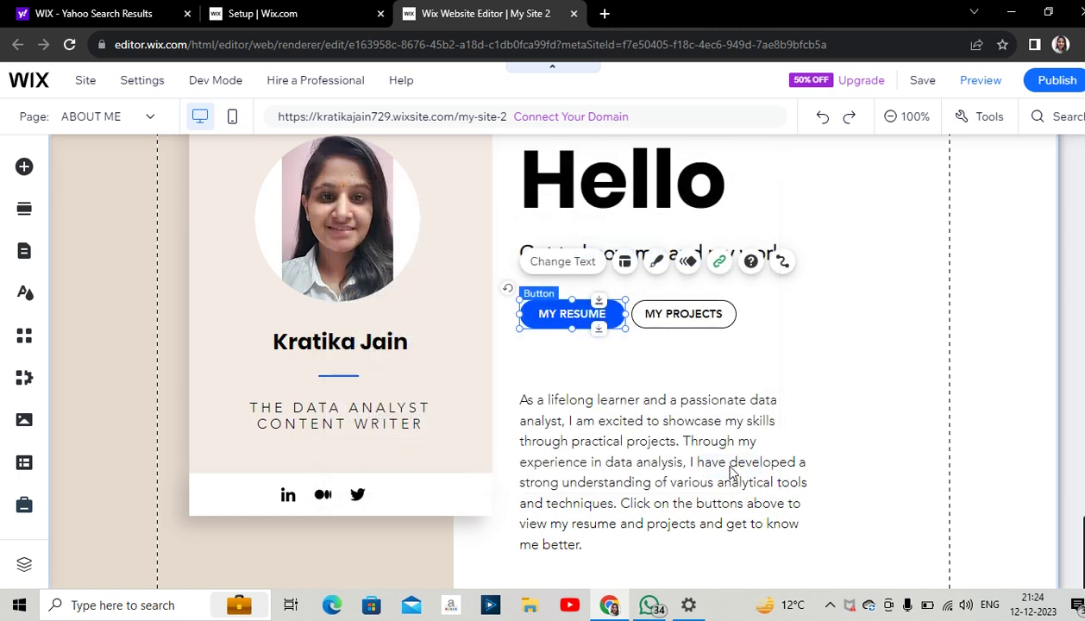
# Link MY PROJECTS to the GitHub profile web address, opening in a new window.
pyautogui.click(707, 316)
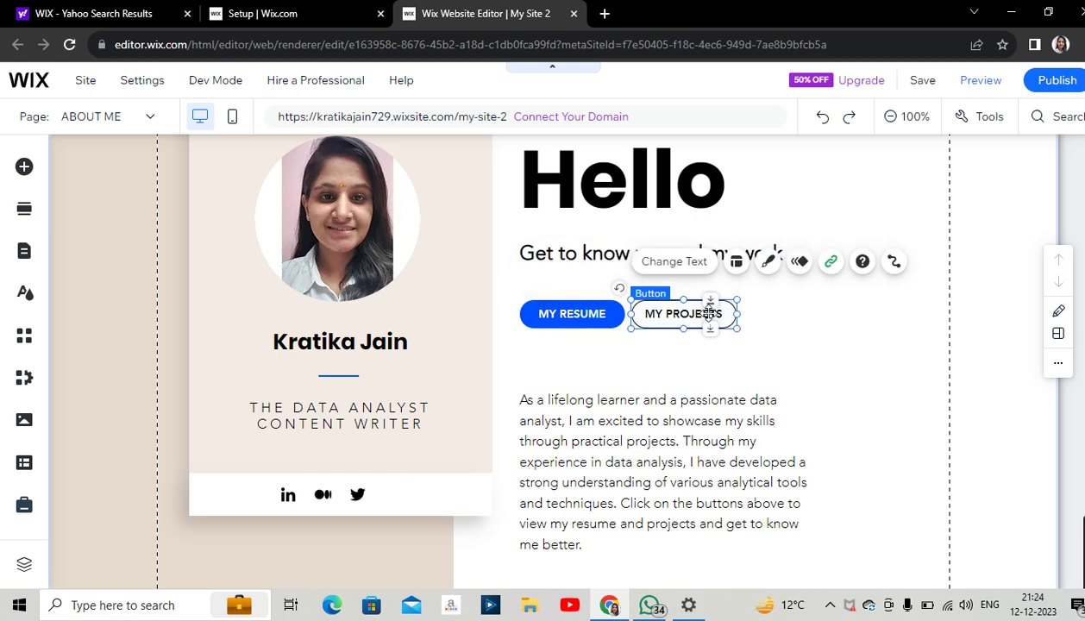
pyautogui.click(831, 262)
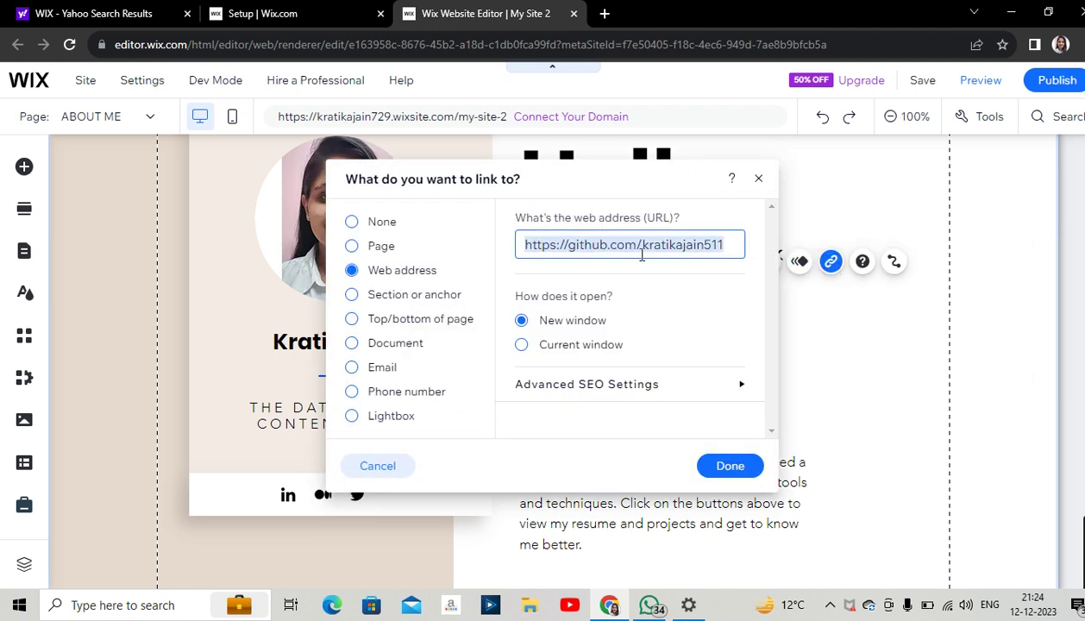
pyautogui.tripleClick(741, 244)
pyautogui.click(724, 463)
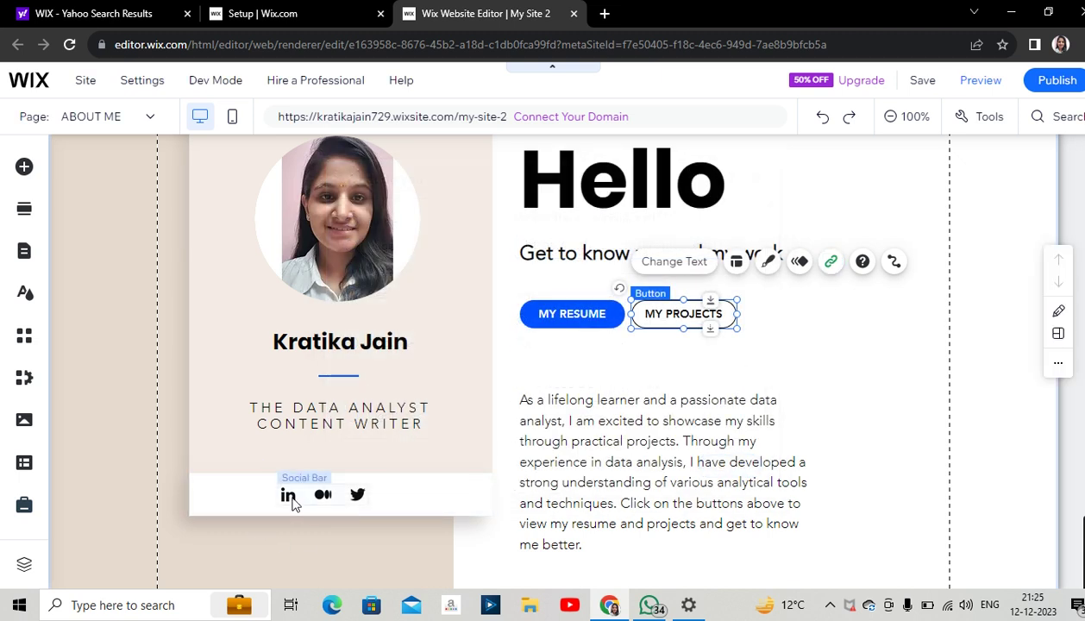
pyautogui.click(291, 498)
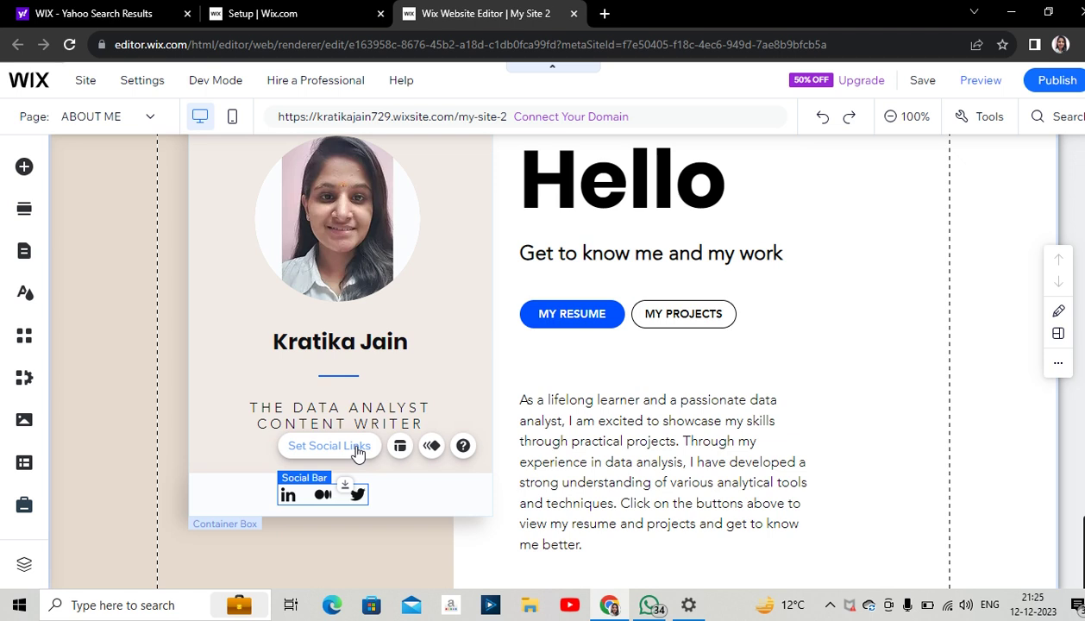
pyautogui.click(329, 446)
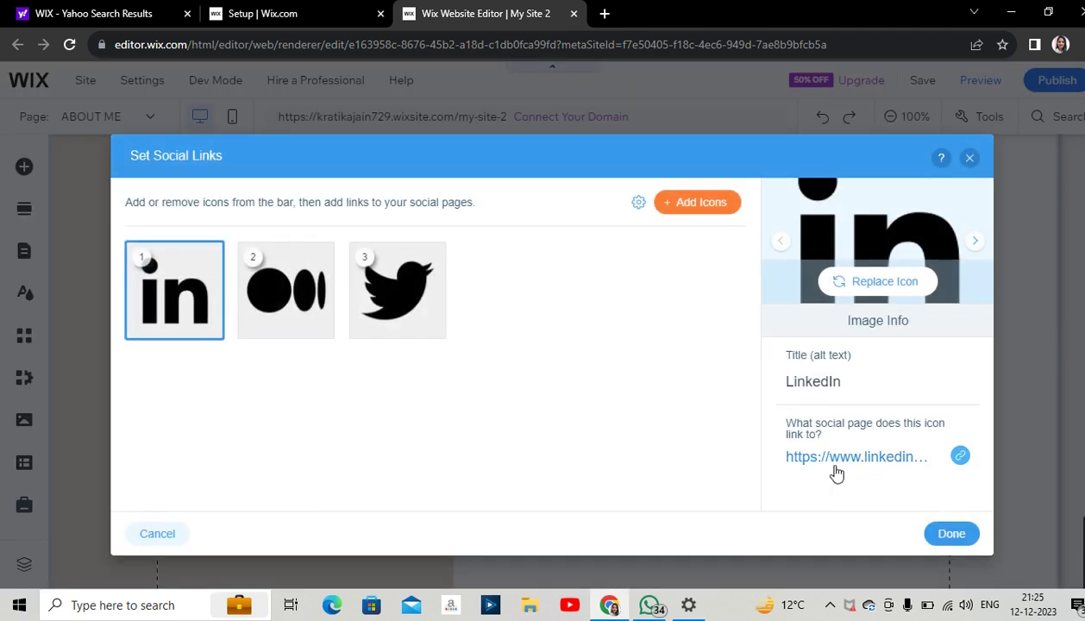
pyautogui.click(285, 284)
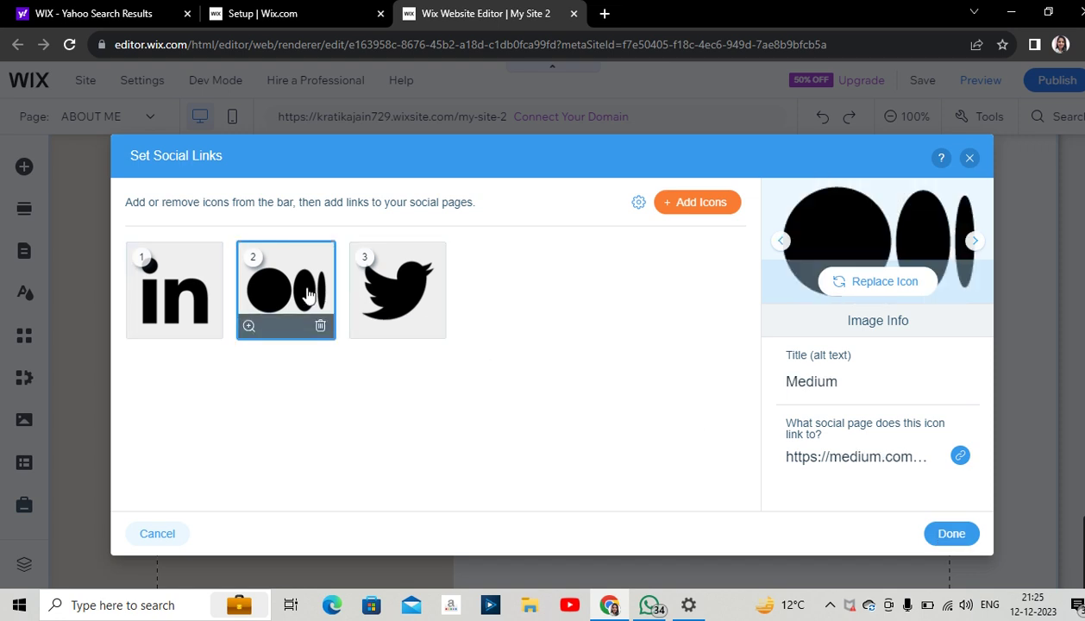
pyautogui.click(420, 301)
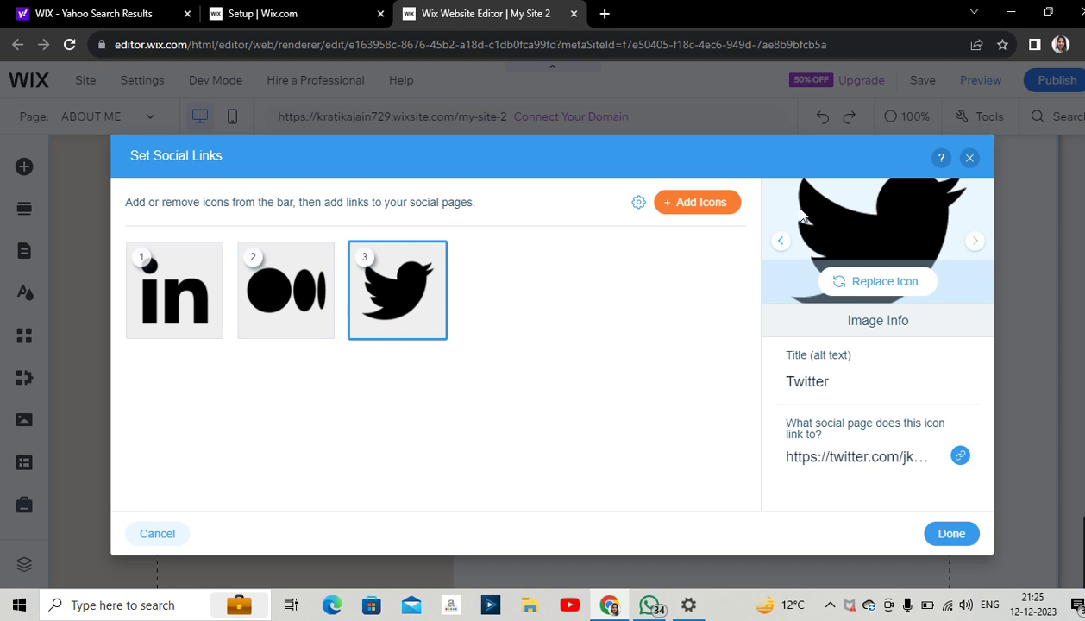
pyautogui.click(969, 157)
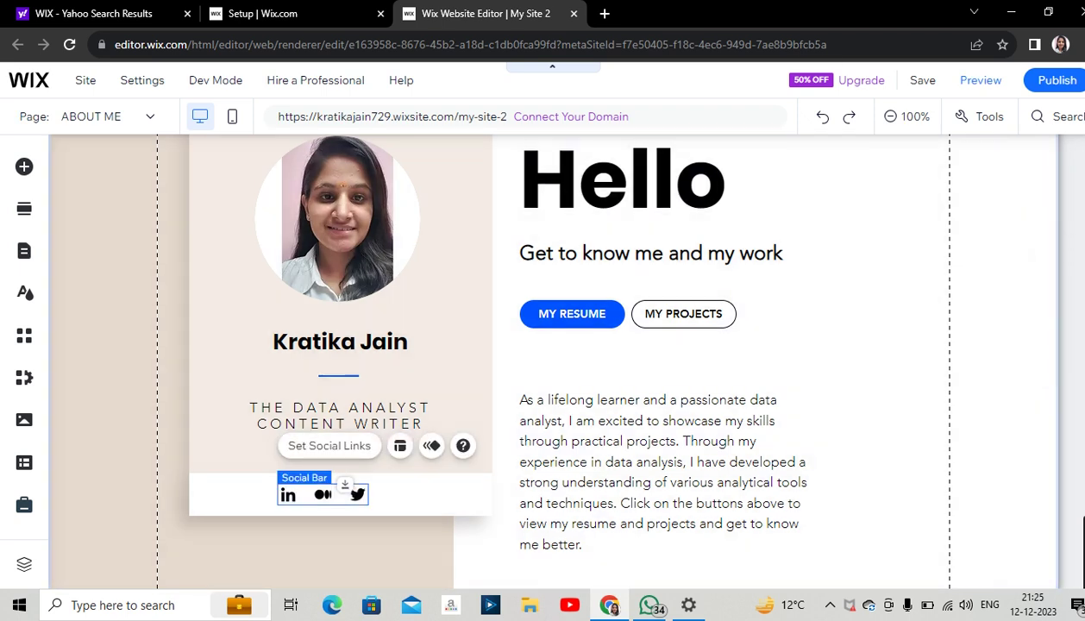
pyautogui.scroll(3, 552, 362)
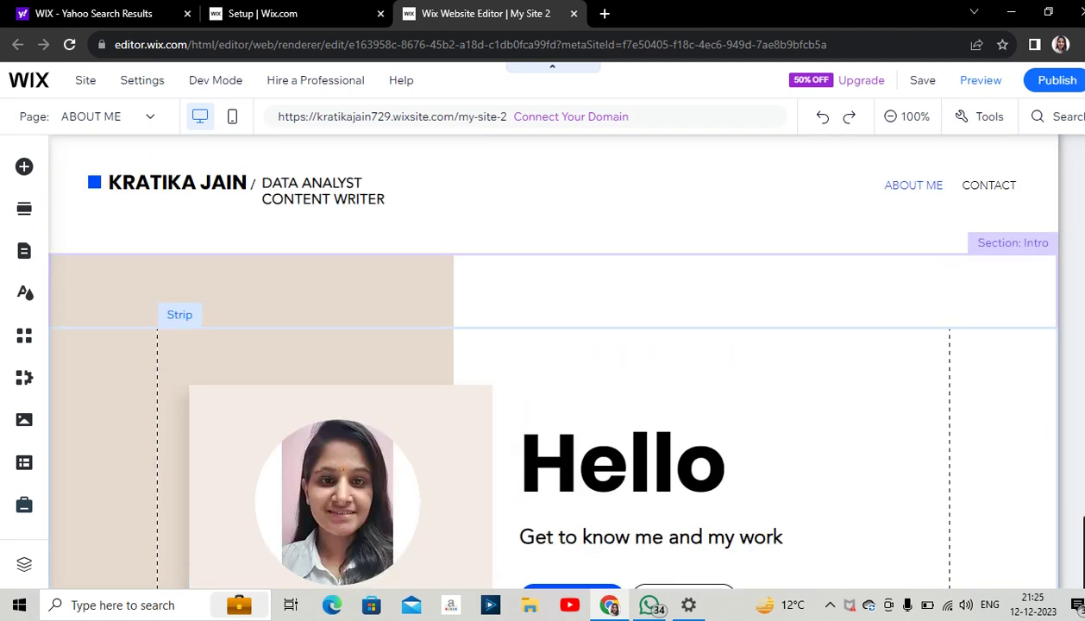
pyautogui.scroll(-3, 551, 362)
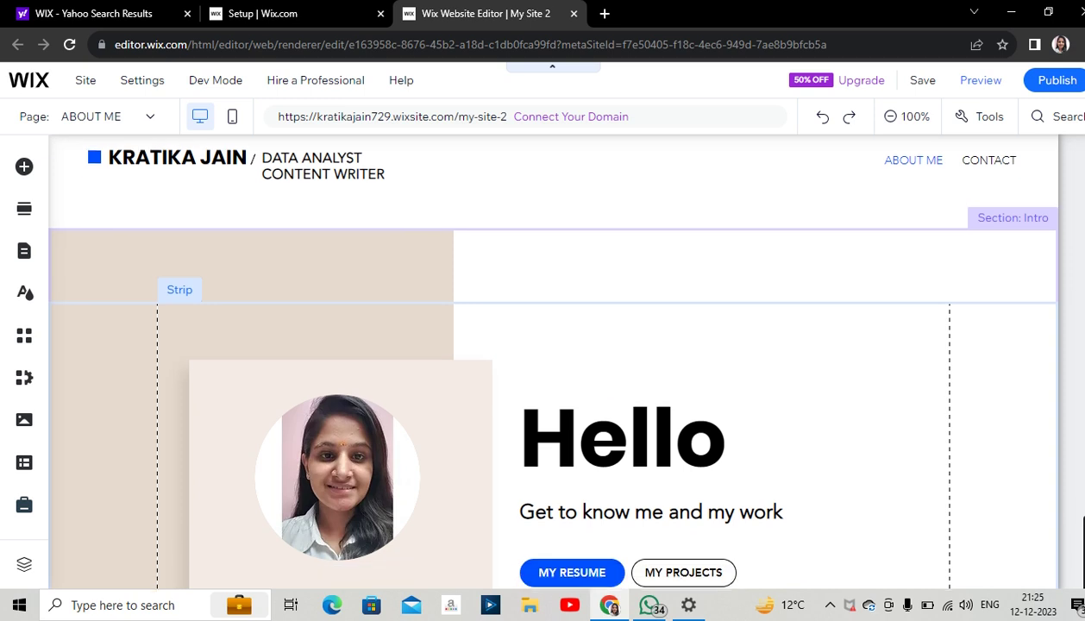
pyautogui.scroll(-1, 551, 362)
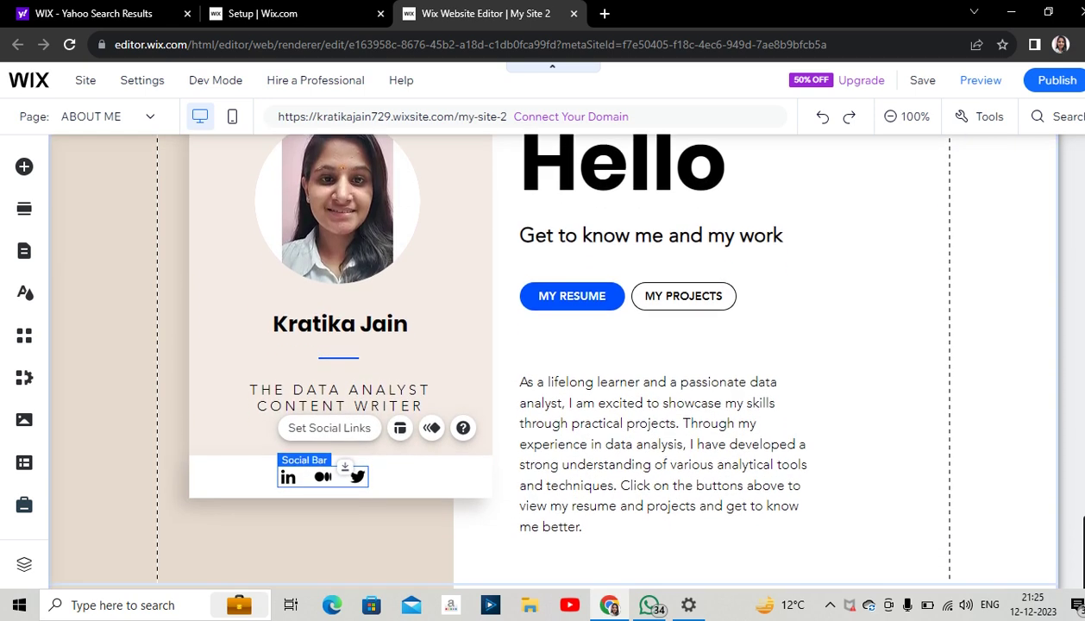
pyautogui.scroll(2, 552, 362)
pyautogui.scroll(3, 1074, 241)
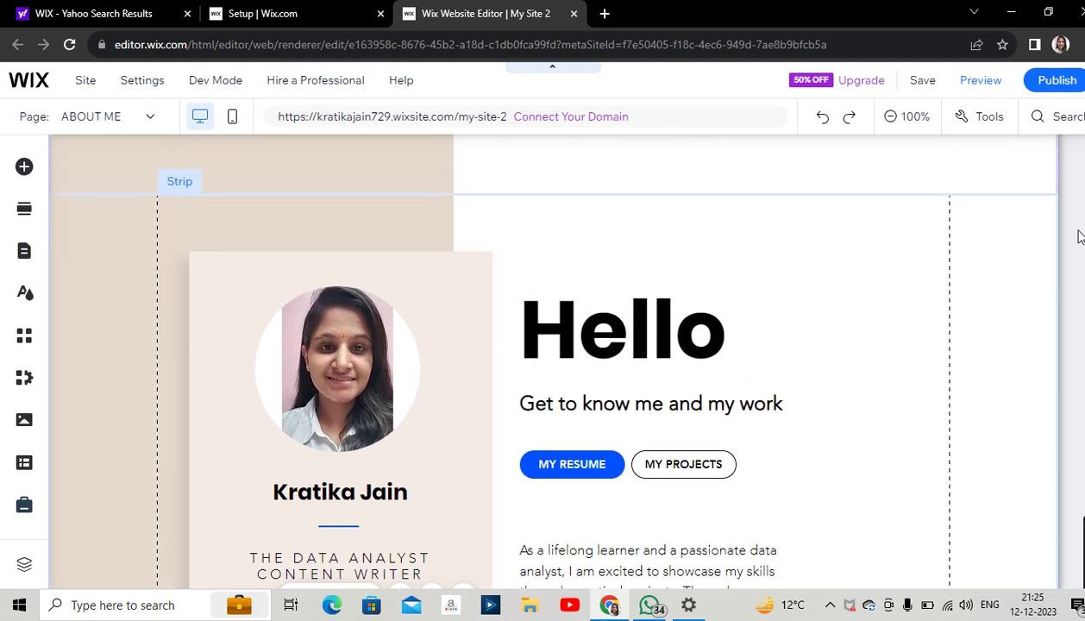
pyautogui.scroll(-2, 1069, 252)
pyautogui.scroll(-2, 1069, 252)
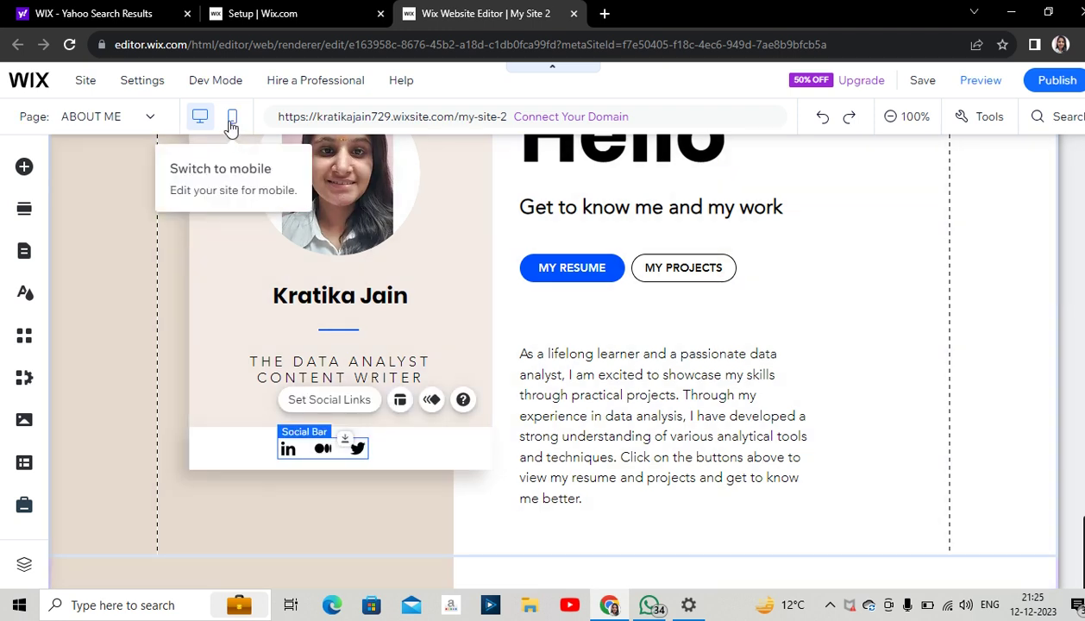
pyautogui.click(231, 126)
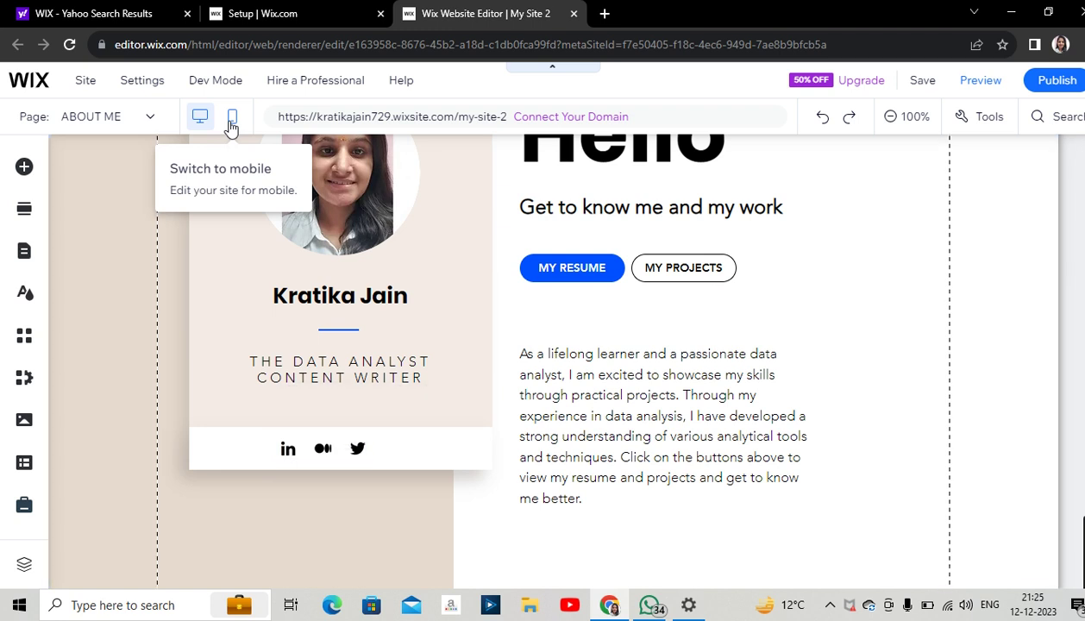
pyautogui.click(231, 121)
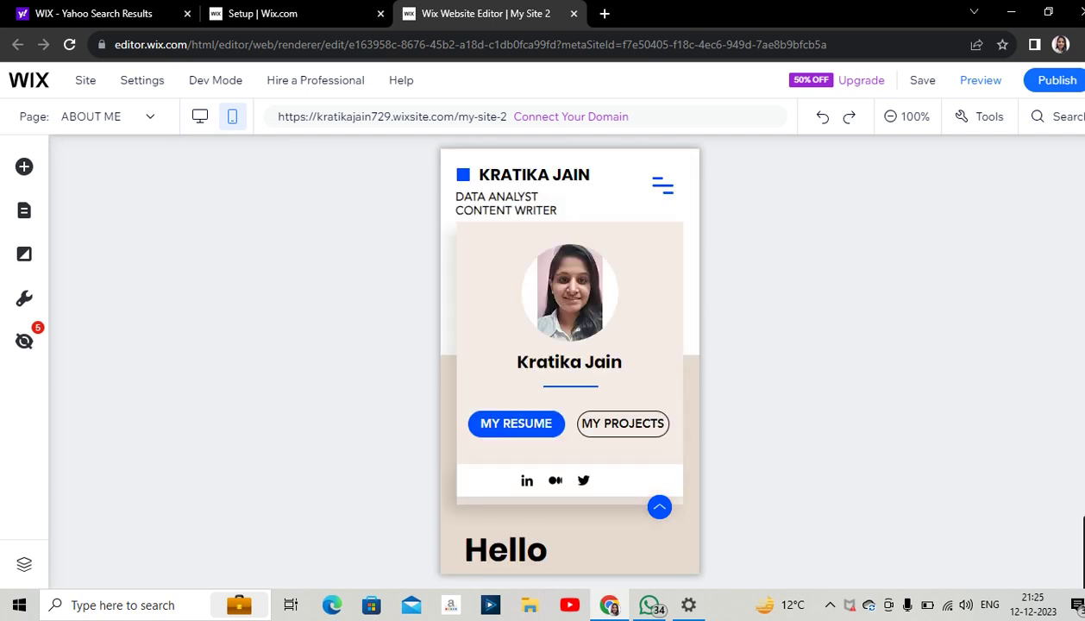
pyautogui.scroll(-1, 824, 233)
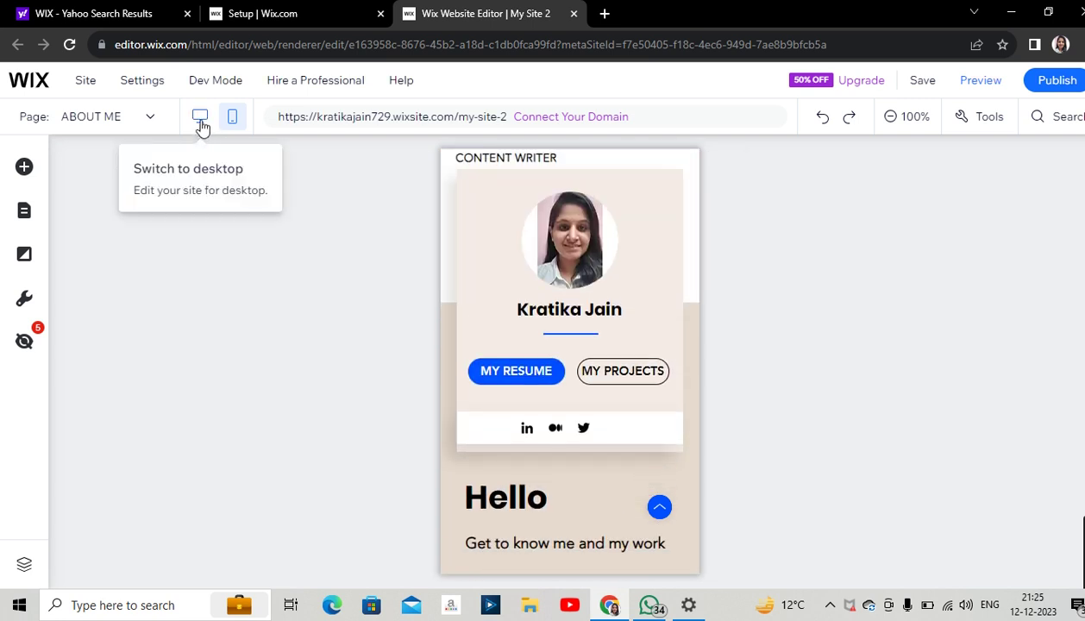
pyautogui.moveTo(513, 225)
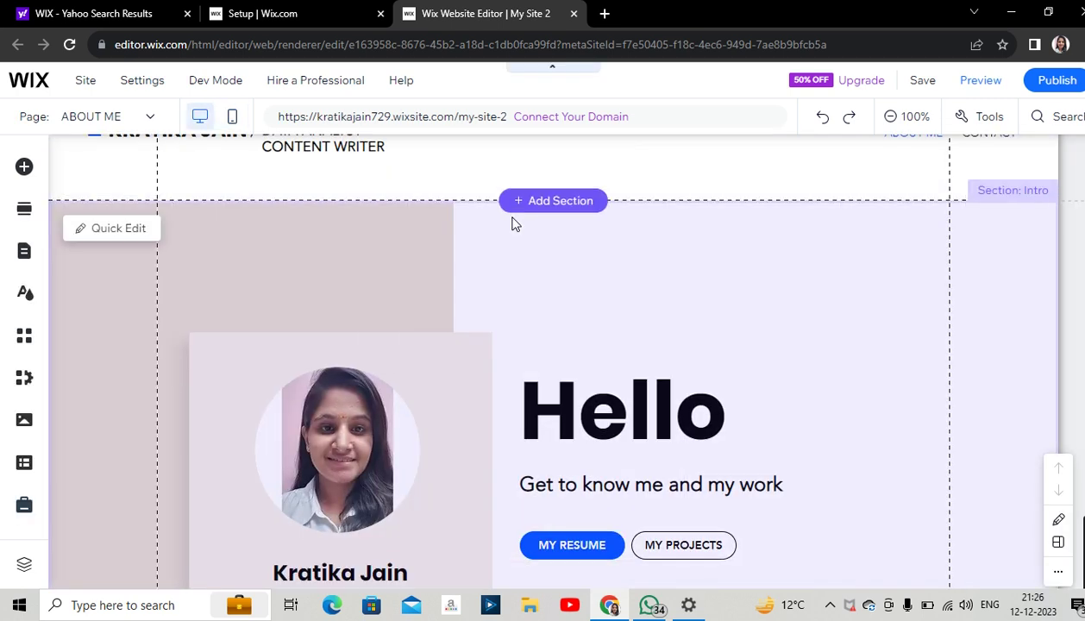
pyautogui.scroll(-3, 552, 362)
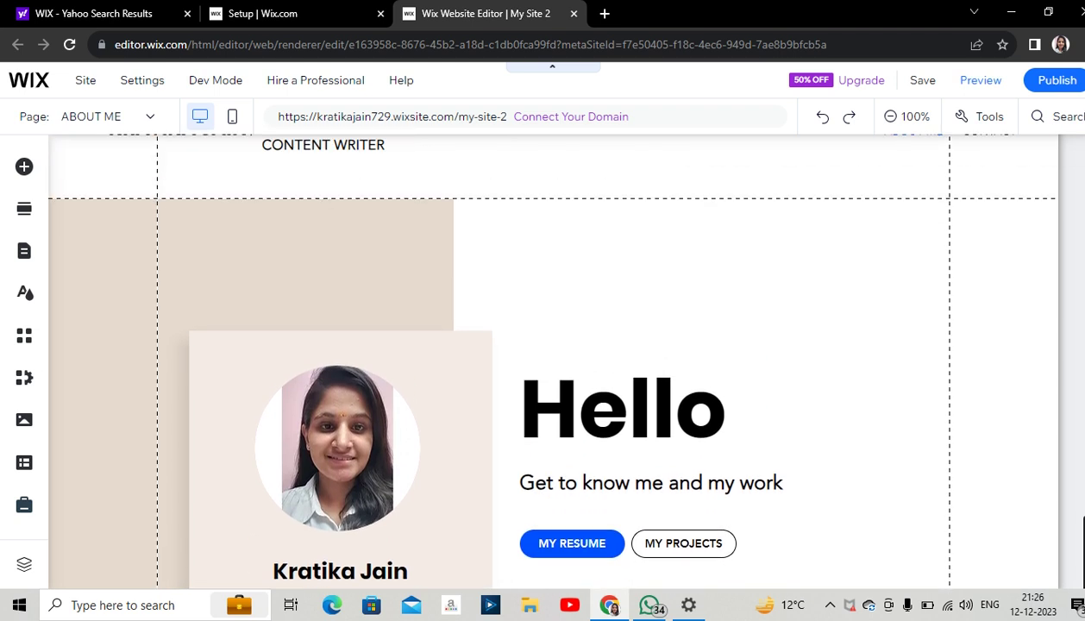
pyautogui.scroll(-2, 552, 362)
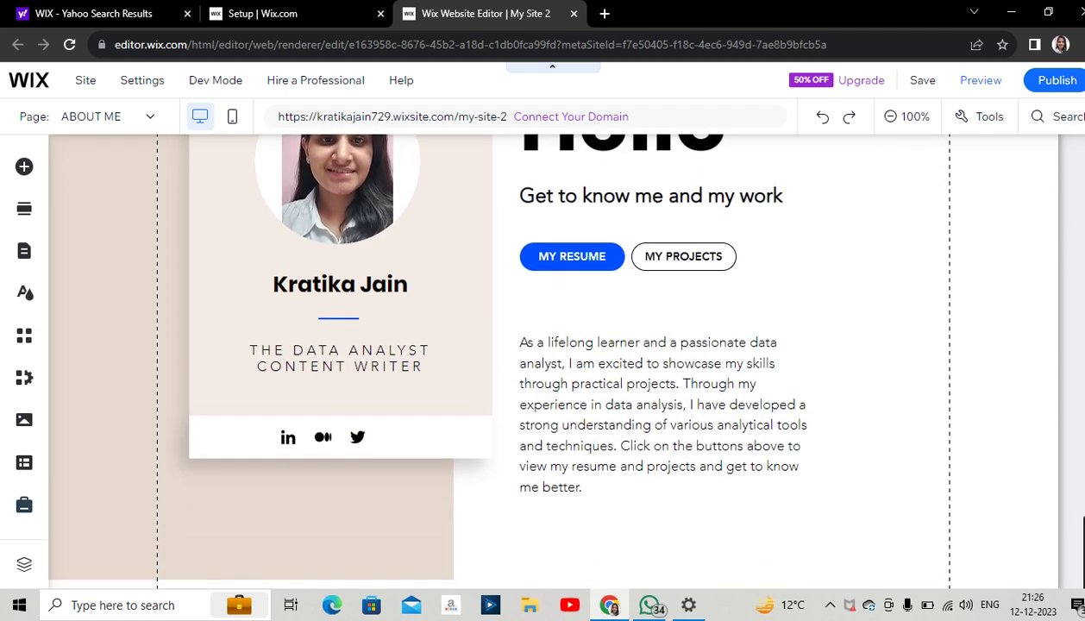